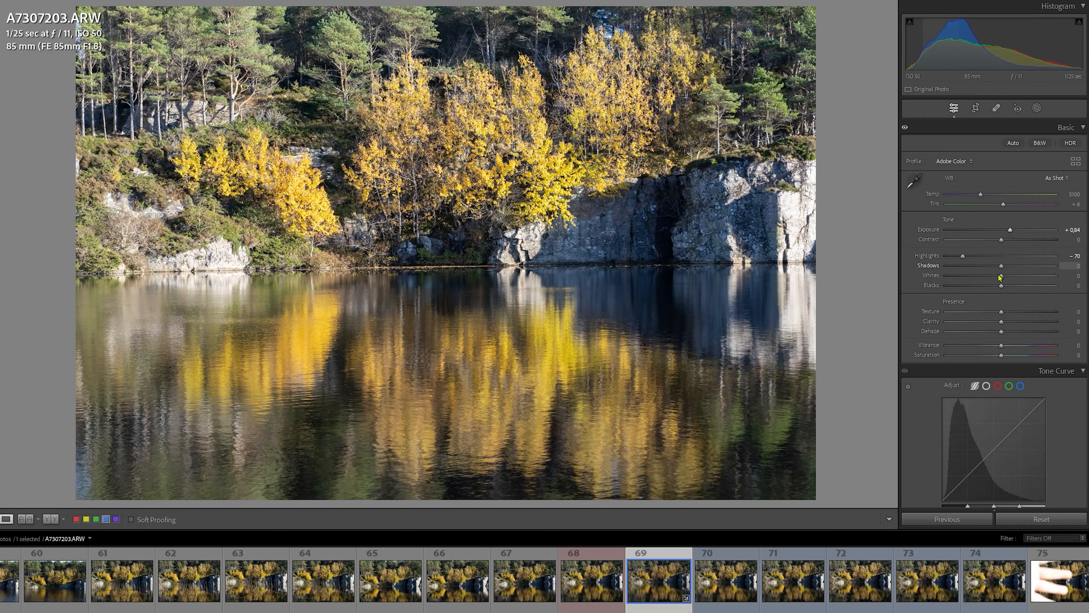
Step: Set Shadows to −54, Whites to −19 and Blacks to −27, and shift the hues to orange −86, yellow −13 and green −100
{"action": "left_click_drag", "start_coordinate": [1001, 266], "coordinate": [922, 276]}
{"action": "scroll", "coordinate": [1015, 241], "scroll_direction": "down", "scroll_amount": 3}
{"action": "scroll", "coordinate": [1003, 243], "scroll_direction": "down", "scroll_amount": 3}
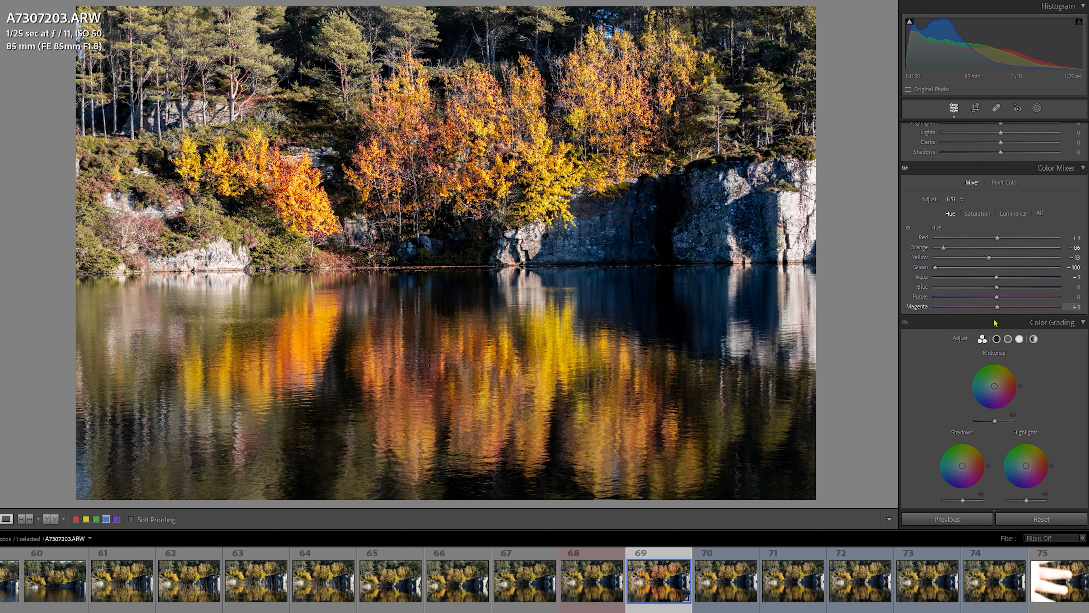
Step: Set color saturation to orange +82, yellow +62 and green +57, and luminance to red +71, orange +50, yellow −27 and green −42
{"action": "left_click", "coordinate": [978, 213]}
{"action": "left_click_drag", "start_coordinate": [997, 248], "coordinate": [1035, 257]}
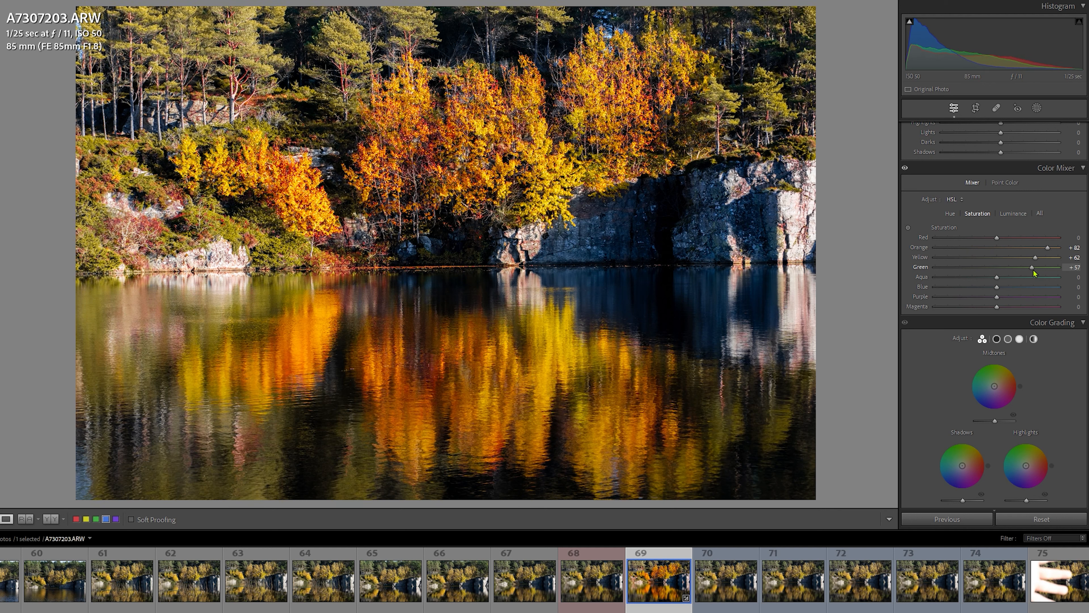
{"action": "left_click", "coordinate": [1013, 214]}
{"action": "left_click_drag", "start_coordinate": [997, 247], "coordinate": [1028, 256]}
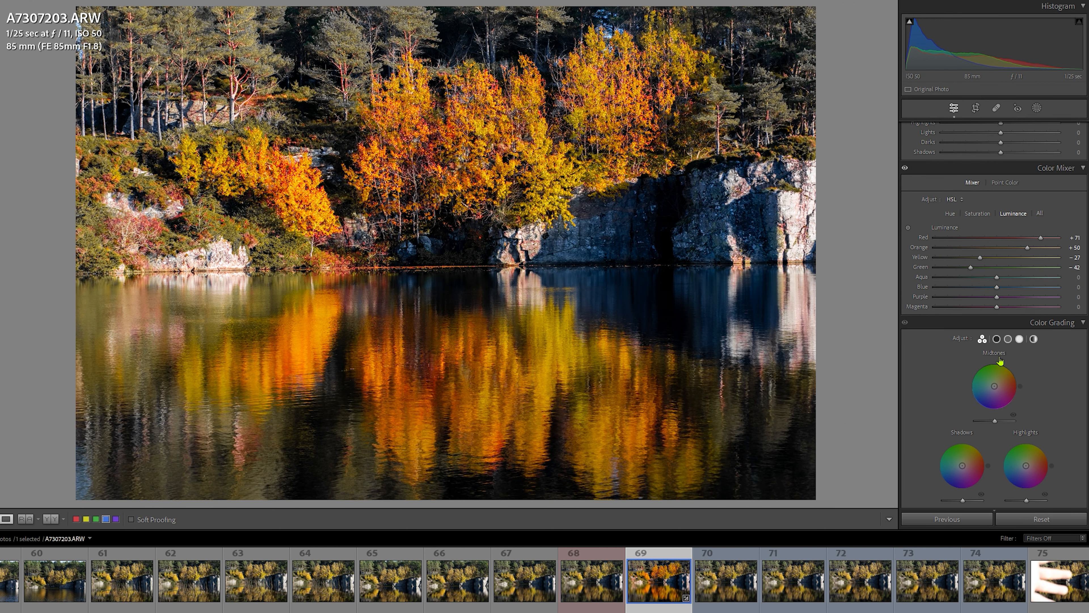
Step: Set the sharpening Masking amount to 85 for the autumn lake photo
{"action": "scroll", "coordinate": [1029, 259], "scroll_direction": "down", "scroll_amount": 15}
{"action": "left_click_drag", "start_coordinate": [1004, 394], "coordinate": [988, 526]}
{"action": "scroll", "coordinate": [995, 386], "scroll_direction": "up", "scroll_amount": 10}
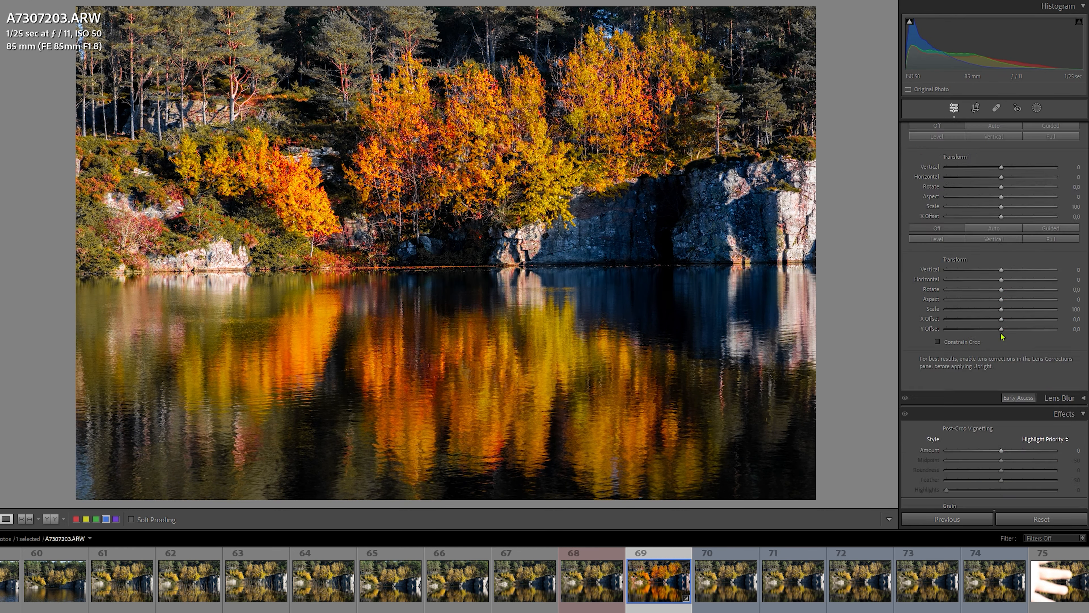
{"action": "left_click_drag", "start_coordinate": [946, 363], "coordinate": [1038, 366]}
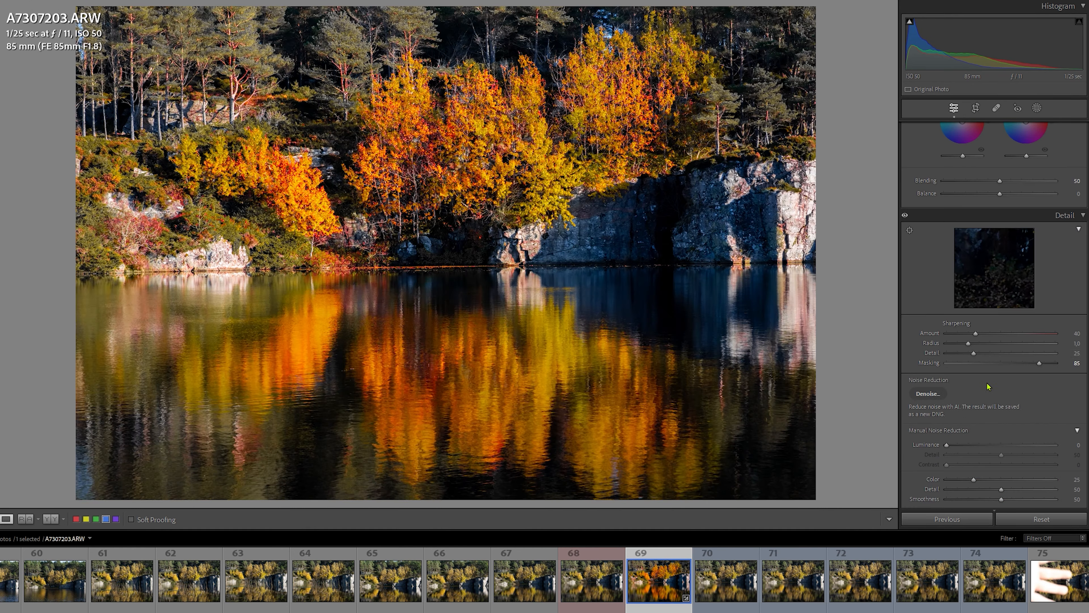
Step: Set the color grading luminance of the shadows to −39 and adjust the midtone, highlight and global grading
{"action": "scroll", "coordinate": [987, 381], "scroll_direction": "up", "scroll_amount": 5}
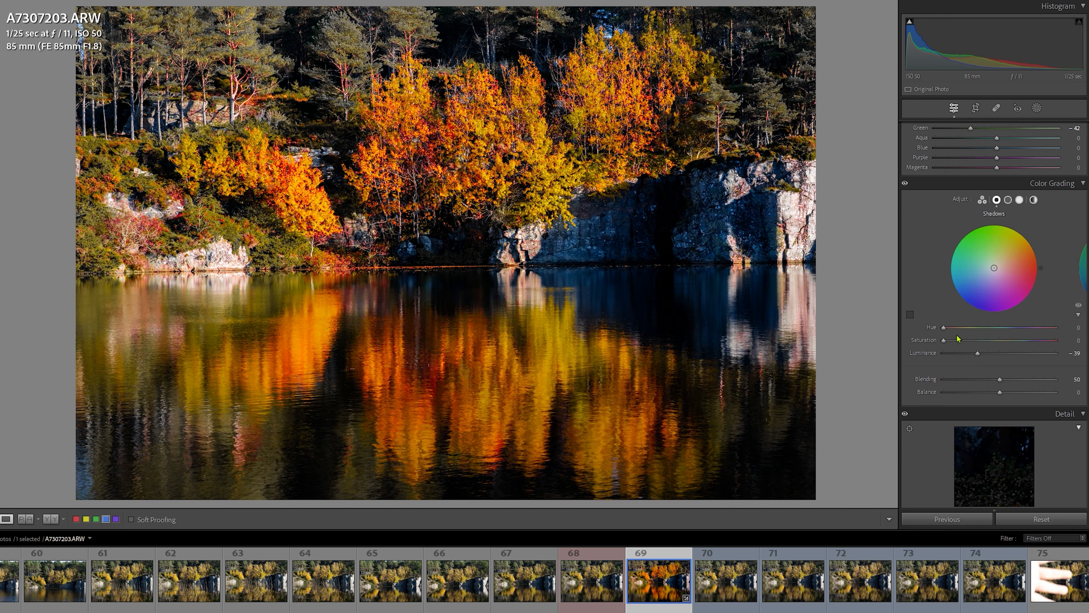
{"action": "left_click_drag", "start_coordinate": [946, 344], "coordinate": [1015, 369]}
{"action": "left_click", "coordinate": [1008, 200]}
{"action": "left_click", "coordinate": [1020, 200]}
{"action": "left_click", "coordinate": [1034, 200]}
{"action": "left_click_drag", "start_coordinate": [944, 343], "coordinate": [946, 343]}
Step: Set Vibrance to −15 and change the photo's profile to Adobe Landscape
{"action": "scroll", "coordinate": [1015, 299], "scroll_direction": "up", "scroll_amount": 15}
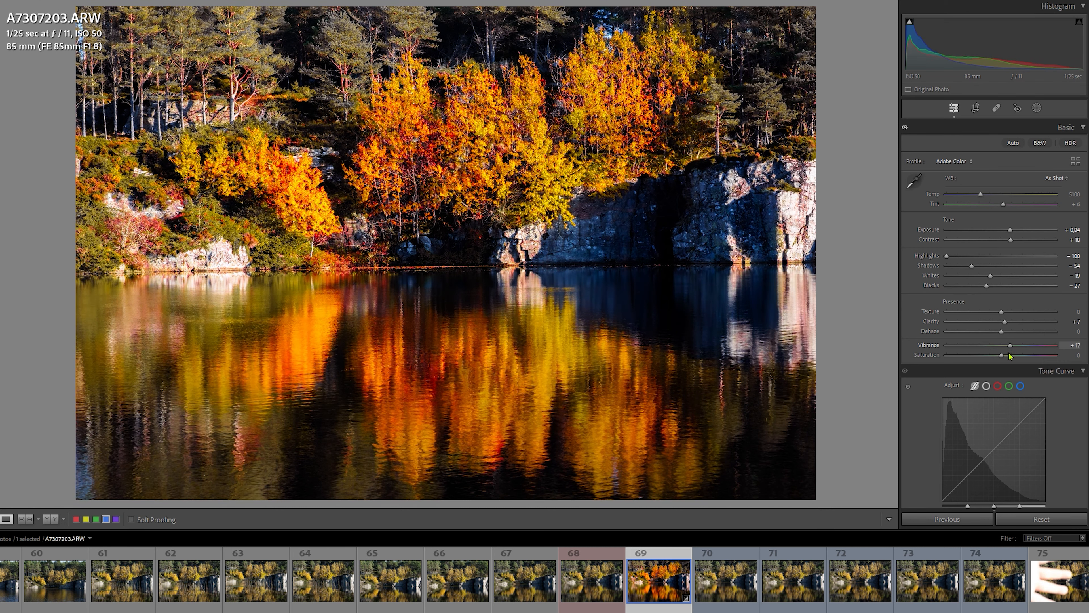
{"action": "left_click_drag", "start_coordinate": [985, 353], "coordinate": [993, 352]}
{"action": "left_click", "coordinate": [954, 160]}
{"action": "left_click", "coordinate": [1012, 187]}
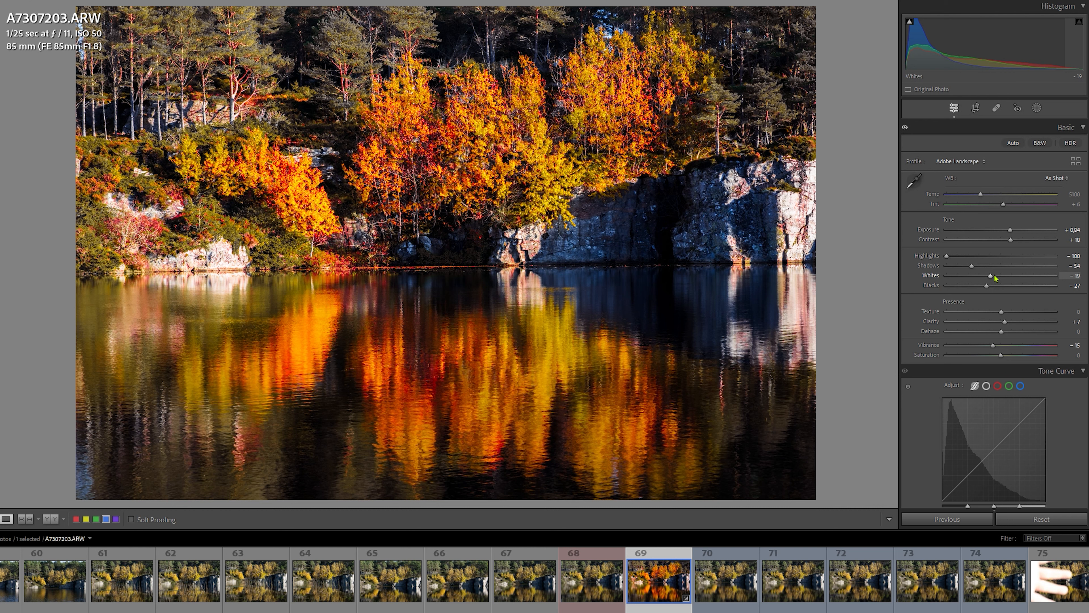
Step: Refine the basic adjustments by setting Exposure to +0.70, Highlights to −38 and Texture to −19
{"action": "left_click_drag", "start_coordinate": [1011, 230], "coordinate": [1009, 236]}
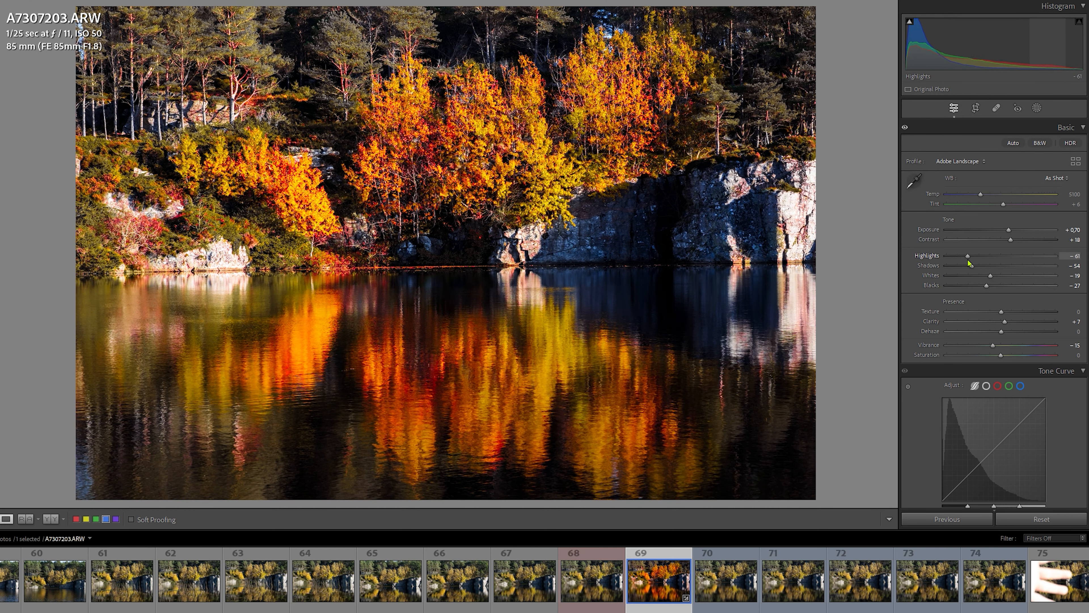
{"action": "left_click_drag", "start_coordinate": [946, 255], "coordinate": [980, 256]}
{"action": "left_click_drag", "start_coordinate": [1001, 312], "coordinate": [990, 313]}
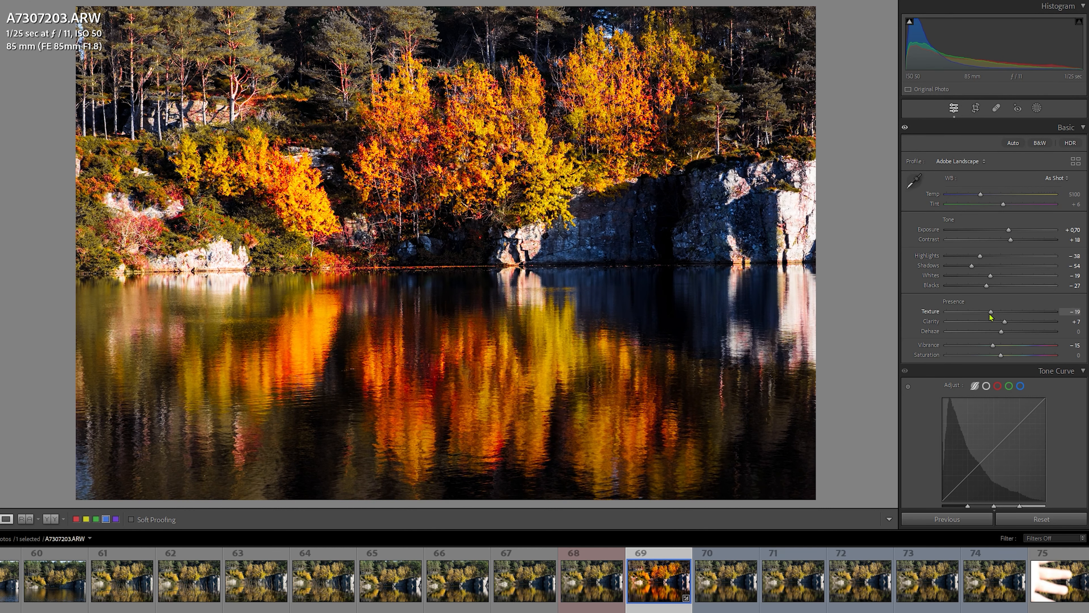
Step: Copy all develop settings from the edited photo A7307203.ARW except the crop
{"action": "right_click", "coordinate": [661, 574]}
{"action": "mouse_move", "coordinate": [707, 458]}
{"action": "left_click", "coordinate": [828, 482]}
{"action": "left_click", "coordinate": [383, 507]}
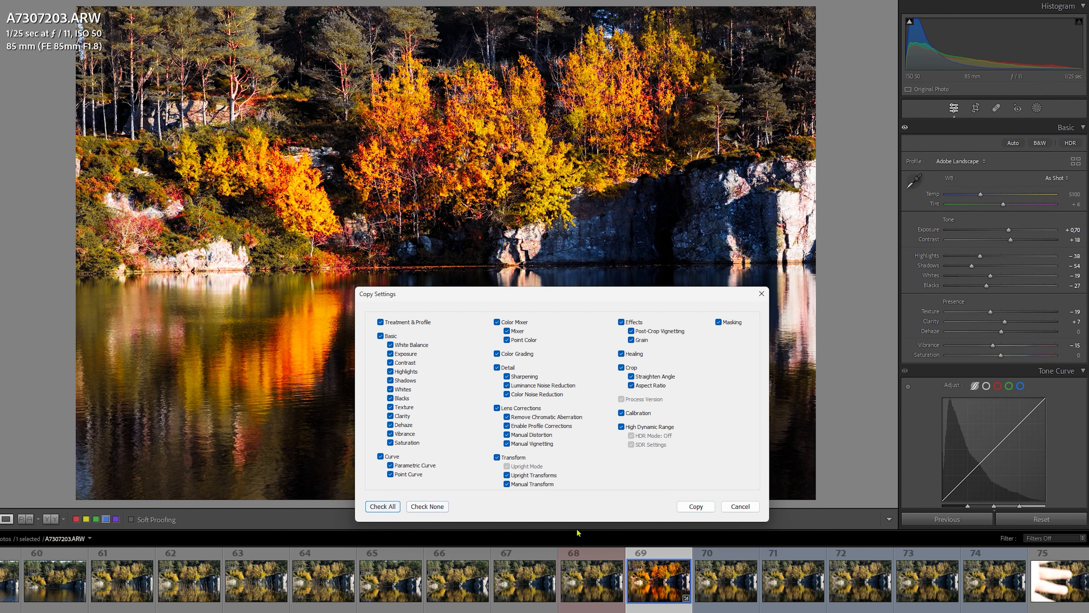
{"action": "left_click", "coordinate": [622, 367]}
{"action": "left_click", "coordinate": [696, 508]}
Step: Paste the copied develop settings onto the five following photos, numbers 70 to 74 in the filmstrip
{"action": "left_click", "coordinate": [724, 580]}
{"action": "left_click", "coordinate": [994, 581], "text": "shift"}
{"action": "right_click", "coordinate": [724, 583]}
{"action": "mouse_move", "coordinate": [785, 467]}
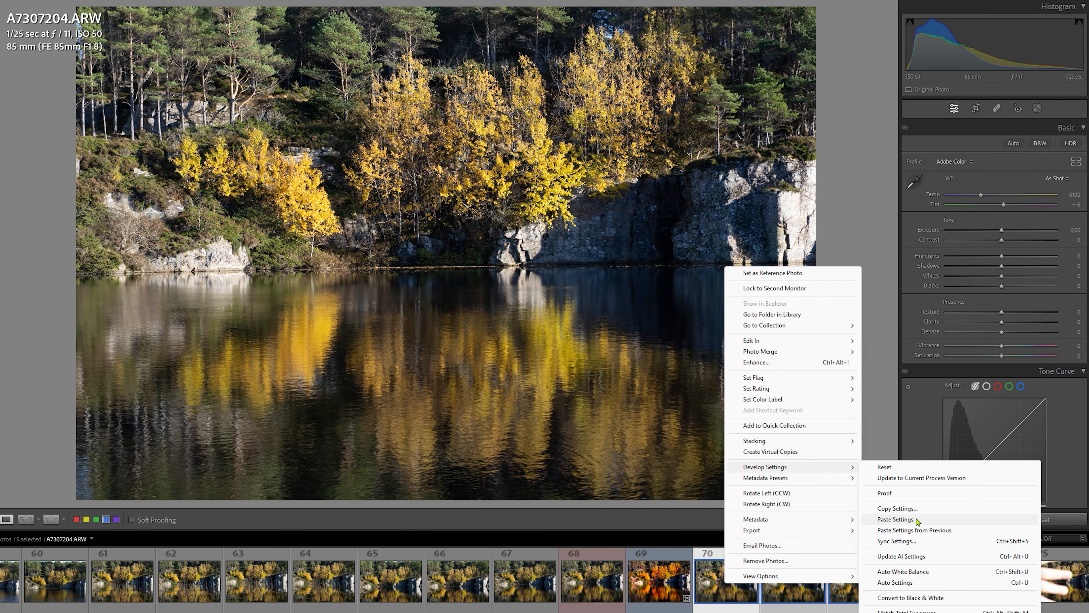
{"action": "left_click", "coordinate": [917, 520]}
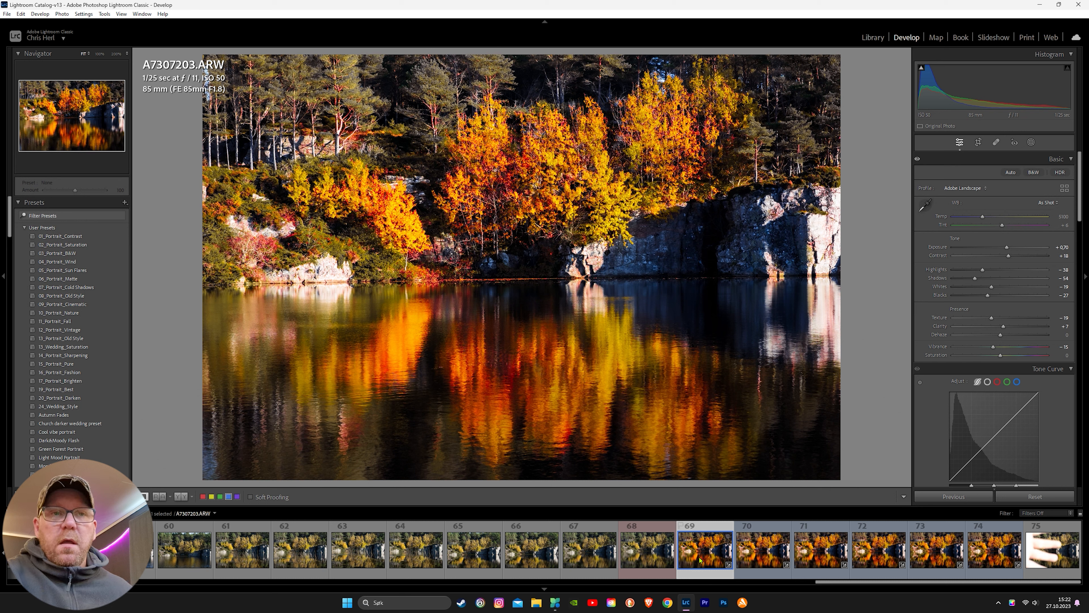
Step: Open the six edited photos, numbers 69 to 74, together as layers in Photoshop and switch to it
{"action": "left_click", "coordinate": [763, 555], "text": "ctrl"}
{"action": "left_click", "coordinate": [807, 554], "text": "ctrl"}
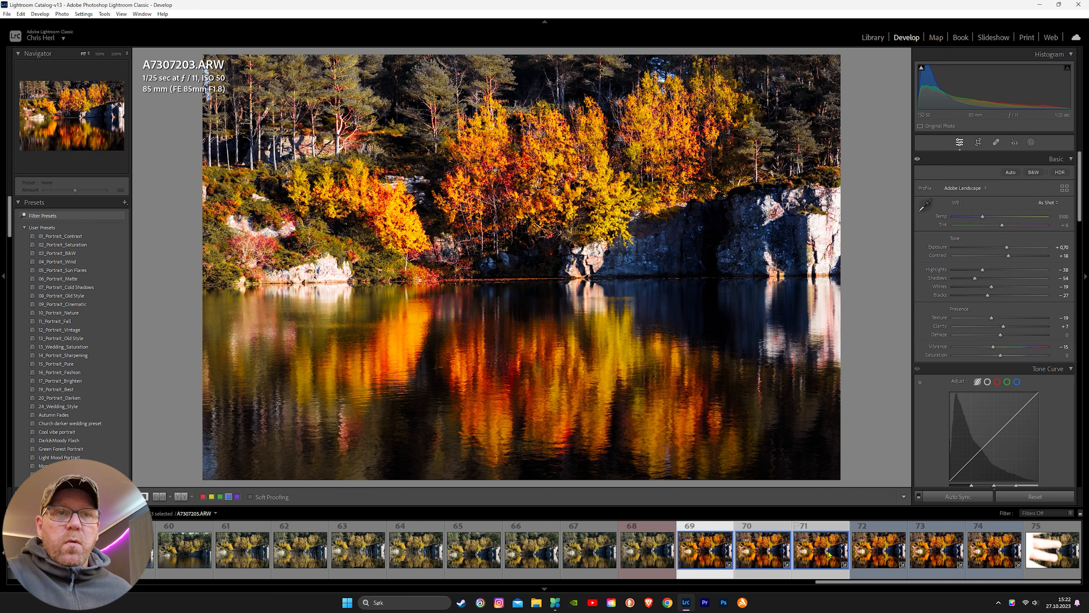
{"action": "left_click", "coordinate": [879, 552], "text": "ctrl"}
{"action": "left_click", "coordinate": [958, 551], "text": "ctrl"}
{"action": "left_click", "coordinate": [993, 551], "text": "ctrl"}
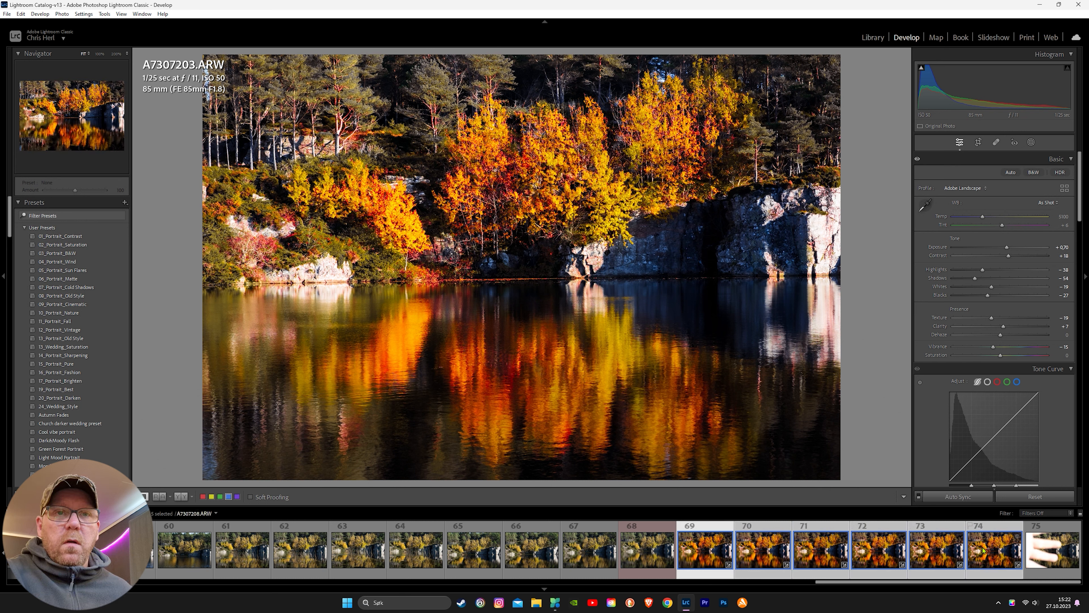
{"action": "right_click", "coordinate": [708, 563]}
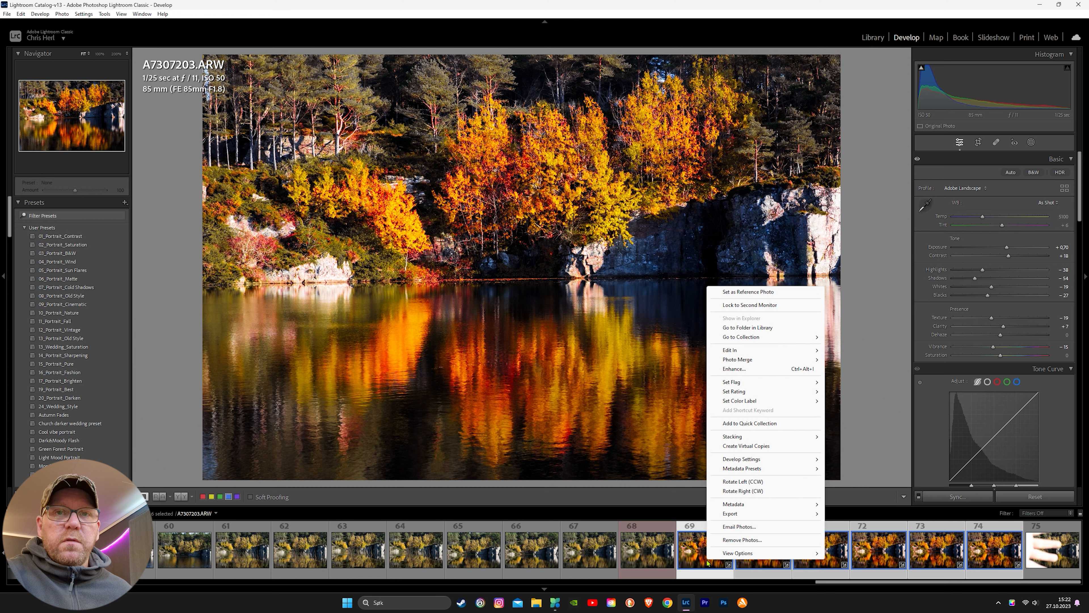
{"action": "mouse_move", "coordinate": [789, 351]}
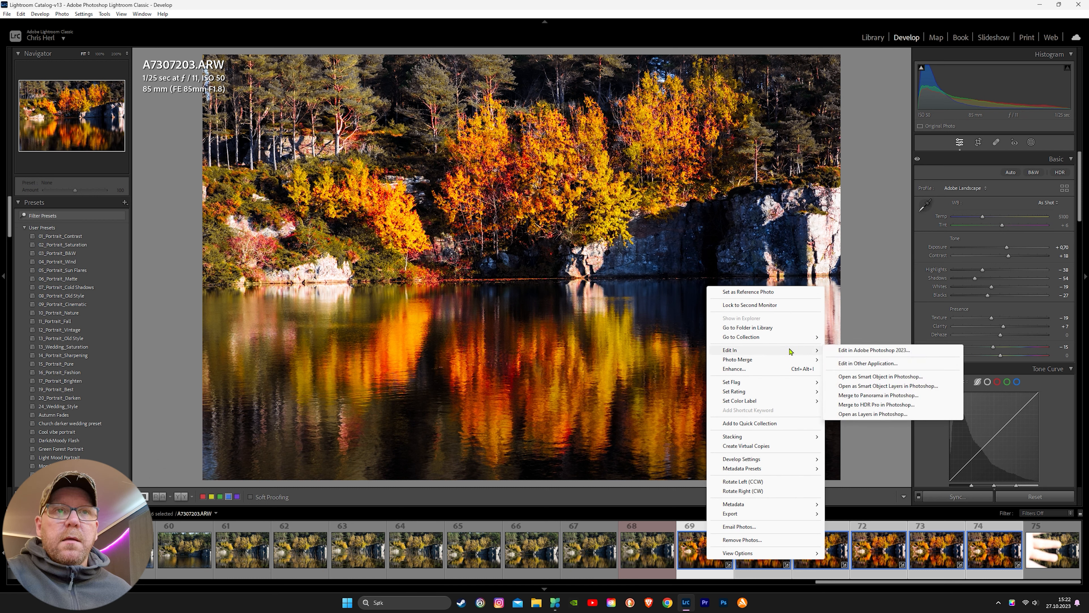
{"action": "left_click", "coordinate": [873, 415]}
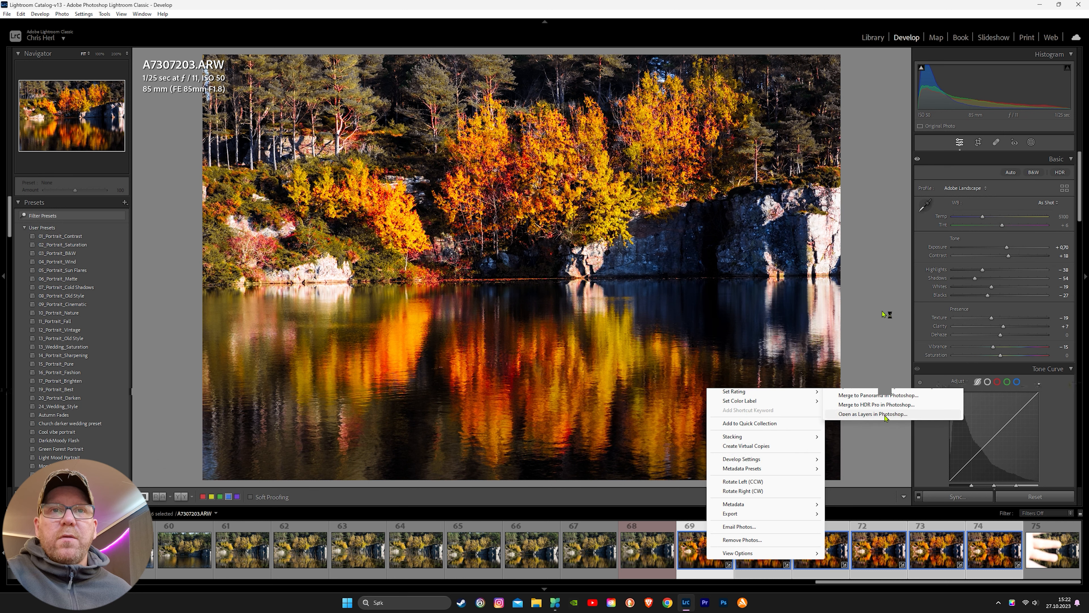
{"action": "left_click", "coordinate": [1039, 5]}
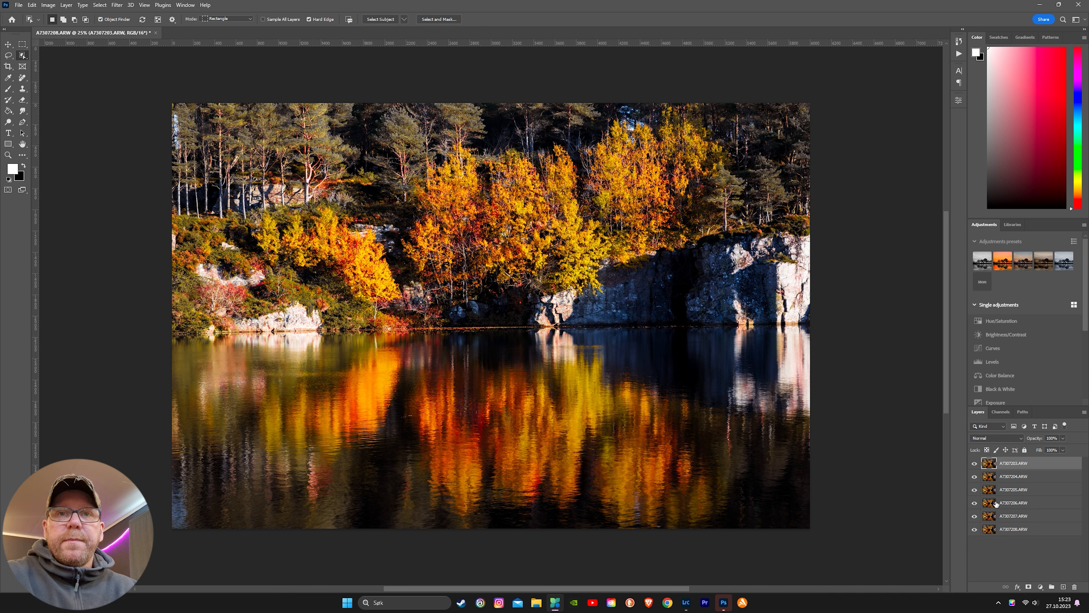
Step: Select all six photo layers, A7307203.ARW to A7307208.ARW, and open the Auto-Align Layers options
{"action": "left_click", "coordinate": [1013, 477], "text": "shift"}
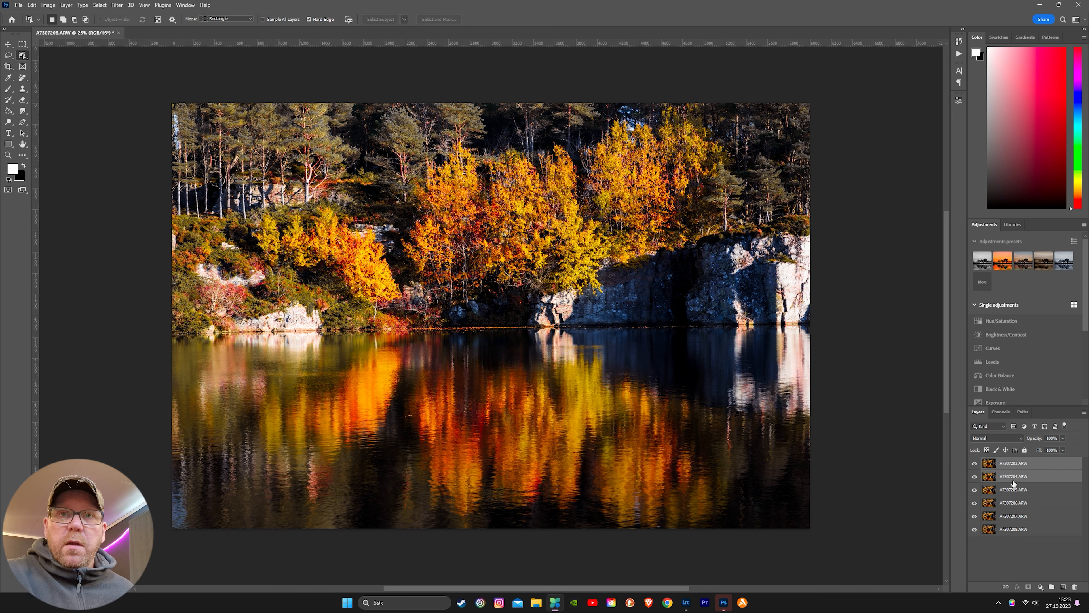
{"action": "left_click", "coordinate": [1013, 494], "text": "shift"}
{"action": "left_click", "coordinate": [1018, 505], "text": "shift"}
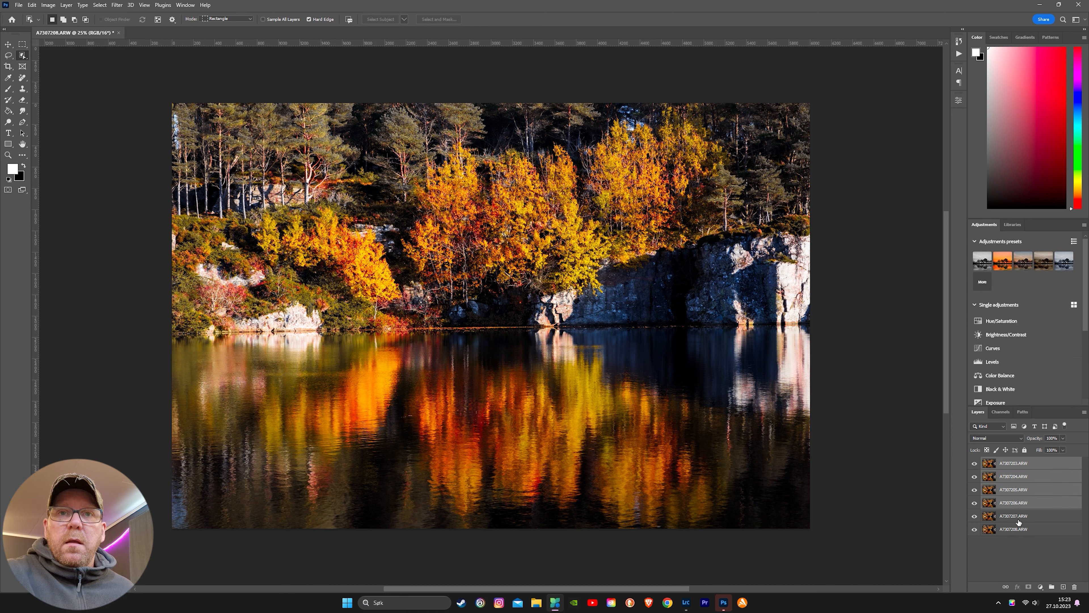
{"action": "left_click", "coordinate": [1018, 518], "text": "shift"}
{"action": "left_click", "coordinate": [1019, 531], "text": "shift"}
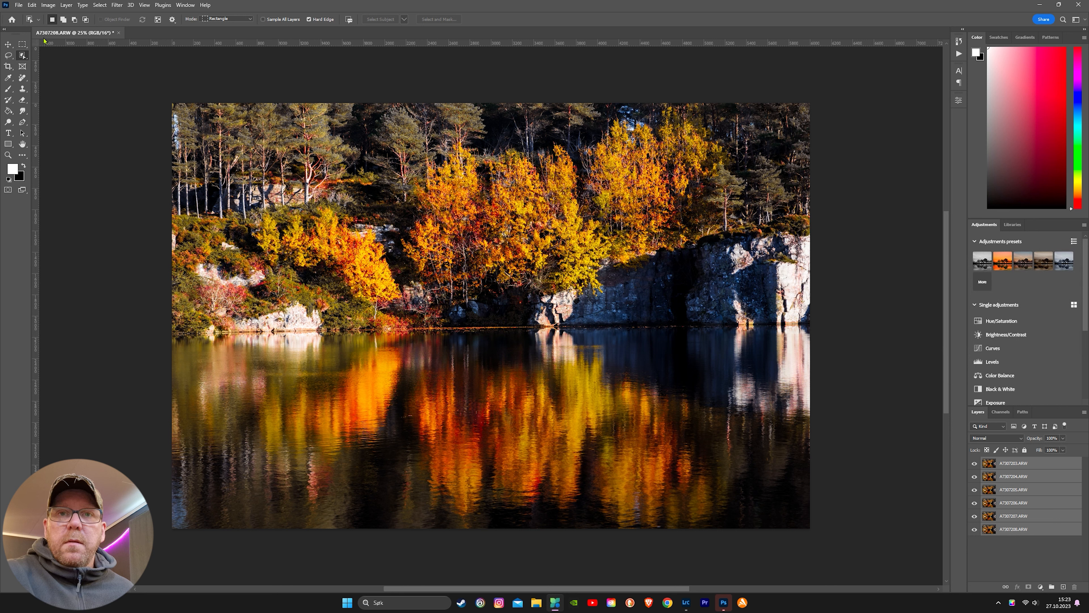
{"action": "left_click", "coordinate": [29, 6]}
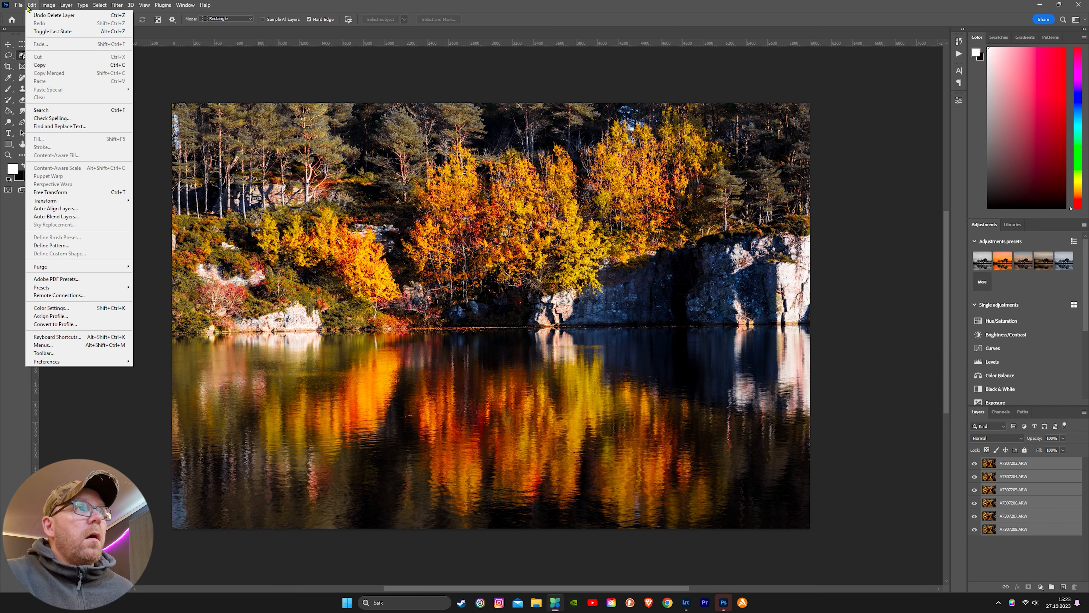
{"action": "left_click", "coordinate": [62, 210]}
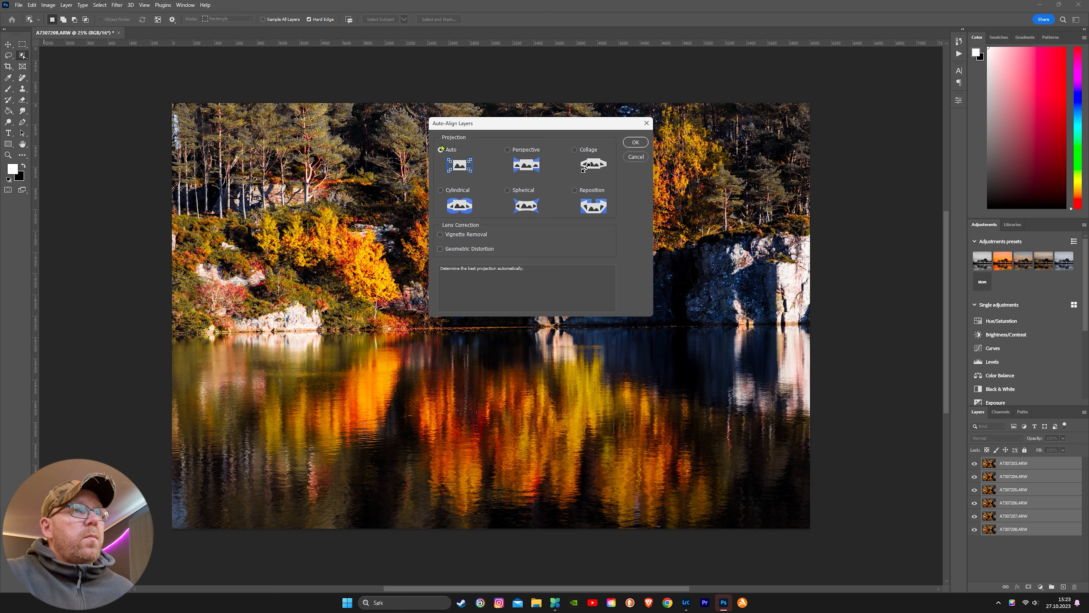